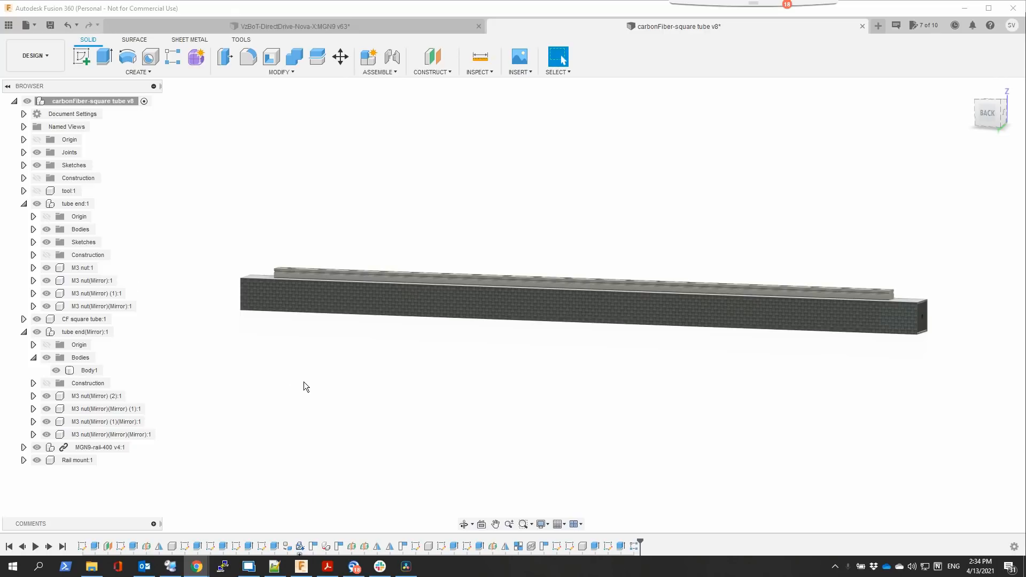
Hide the CF square tube:1 and MGN9-rail-400 components in the browser
key("F4")
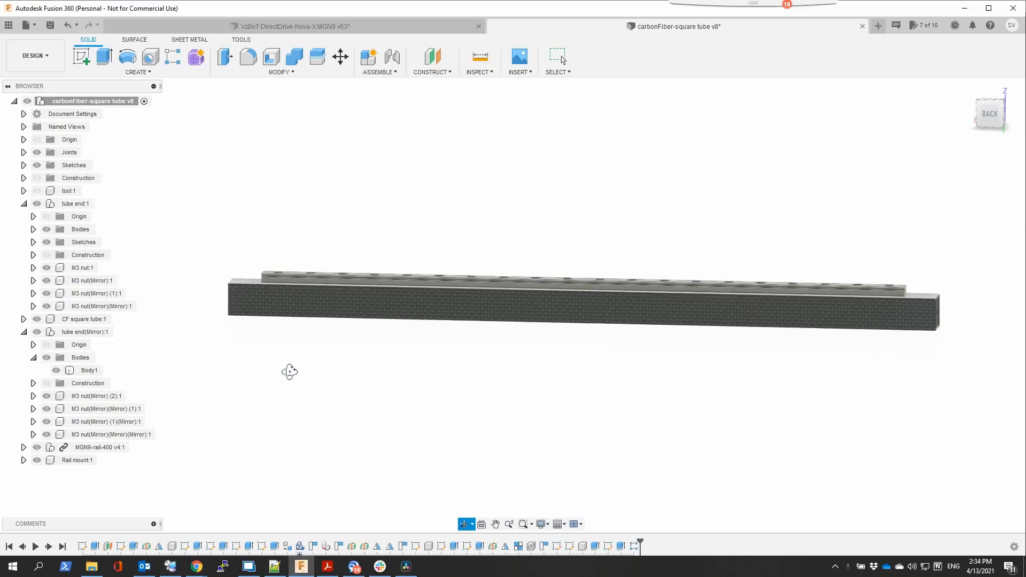
left_click_drag(281, 370, 310, 375)
key("Escape")
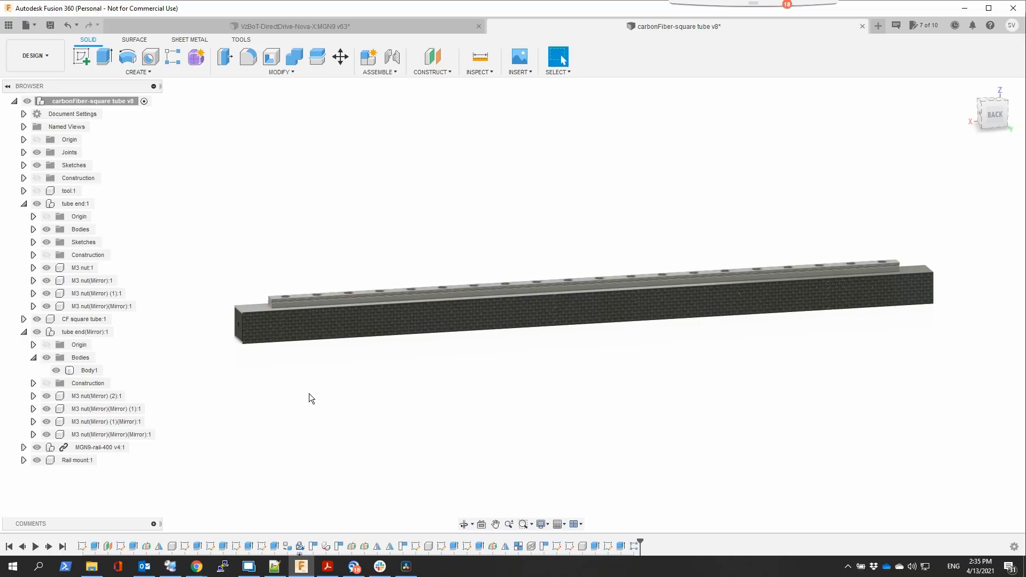
scroll(305, 386, "up", 1)
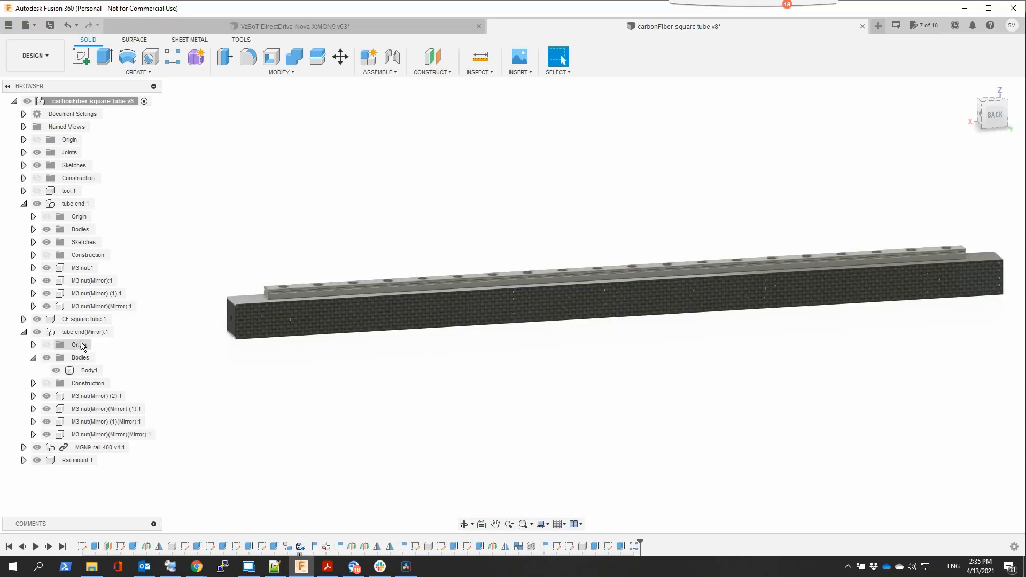
left_click(36, 320)
left_click(37, 319)
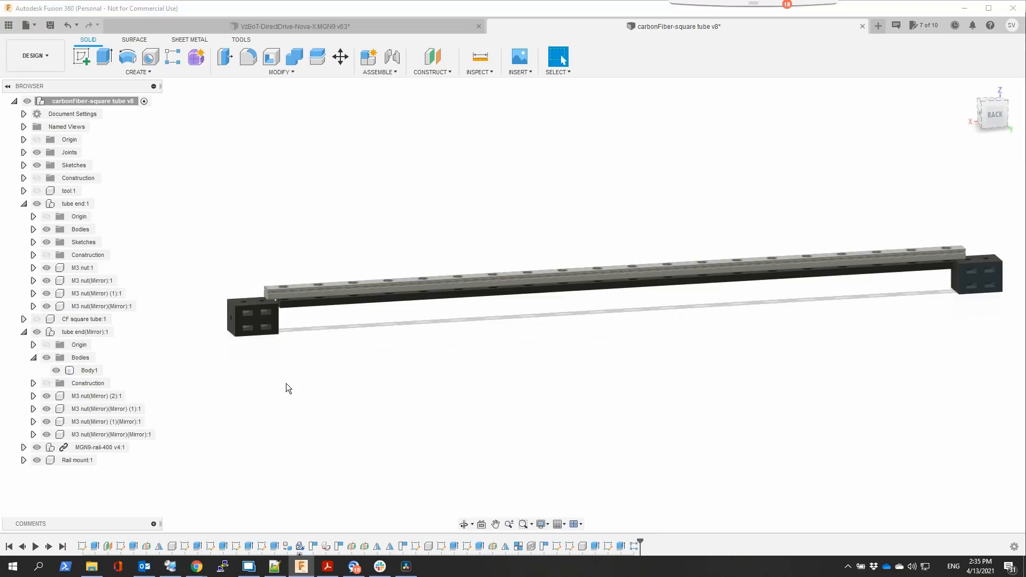
left_click(96, 448)
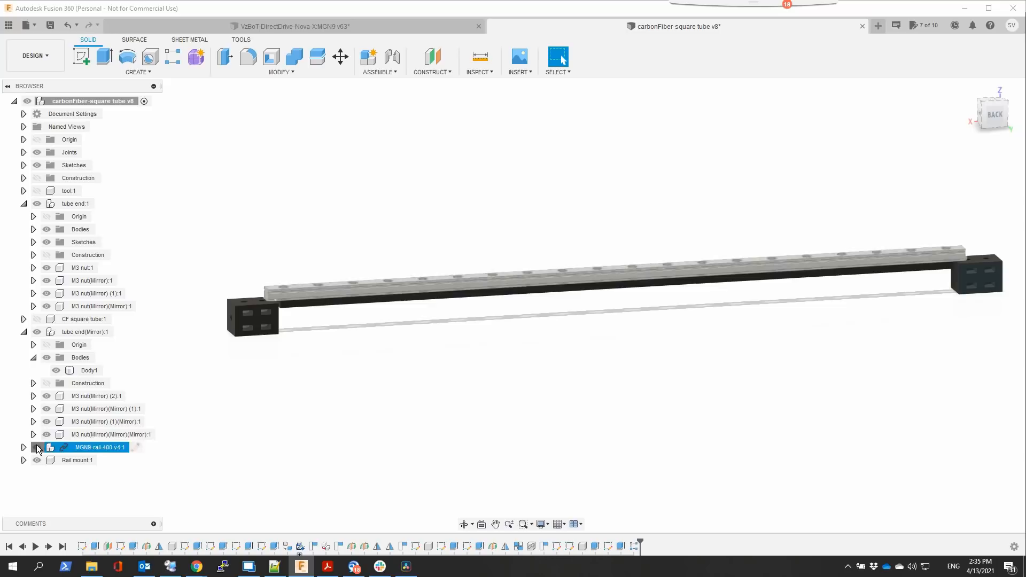
left_click(37, 448)
scroll(226, 381, "up", 3)
scroll(240, 374, "up", 2)
Hide Body1 of tube end(Mirror) to inspect the nuts, then show it again
mouse_move(257, 368)
left_mouse_down()
mouse_move(247, 367)
mouse_move(294, 371)
left_mouse_up()
key("Escape")
left_click(241, 297)
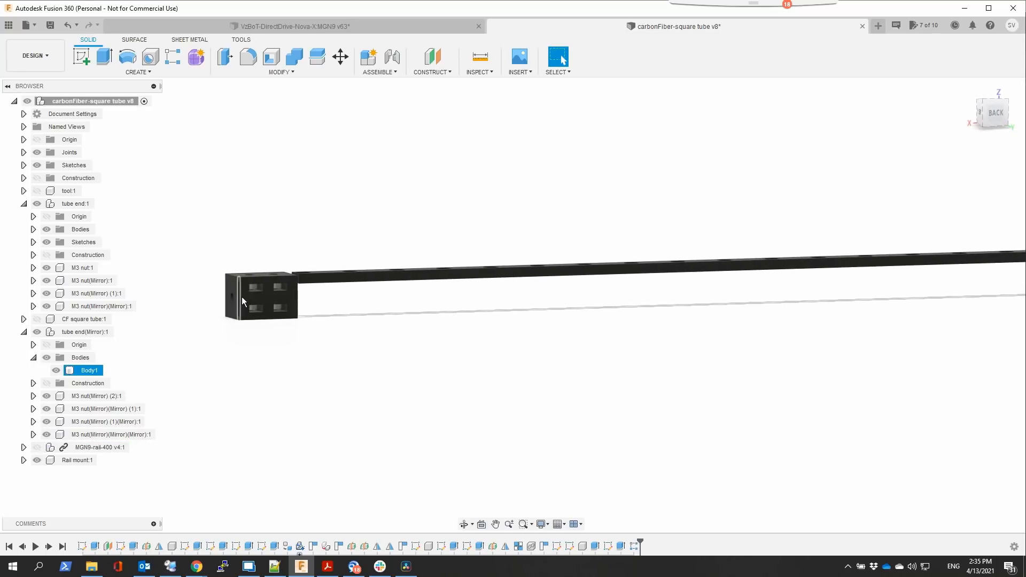
scroll(253, 297, "up", 3)
left_click_drag(255, 299, 306, 394)
key("Escape")
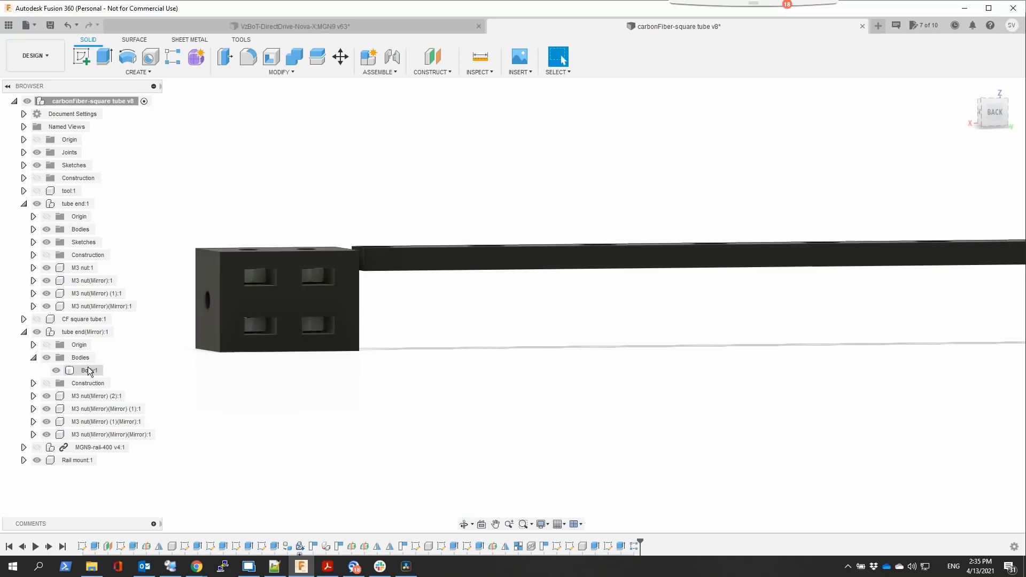
left_click(87, 370)
left_click(52, 368)
left_click(54, 369)
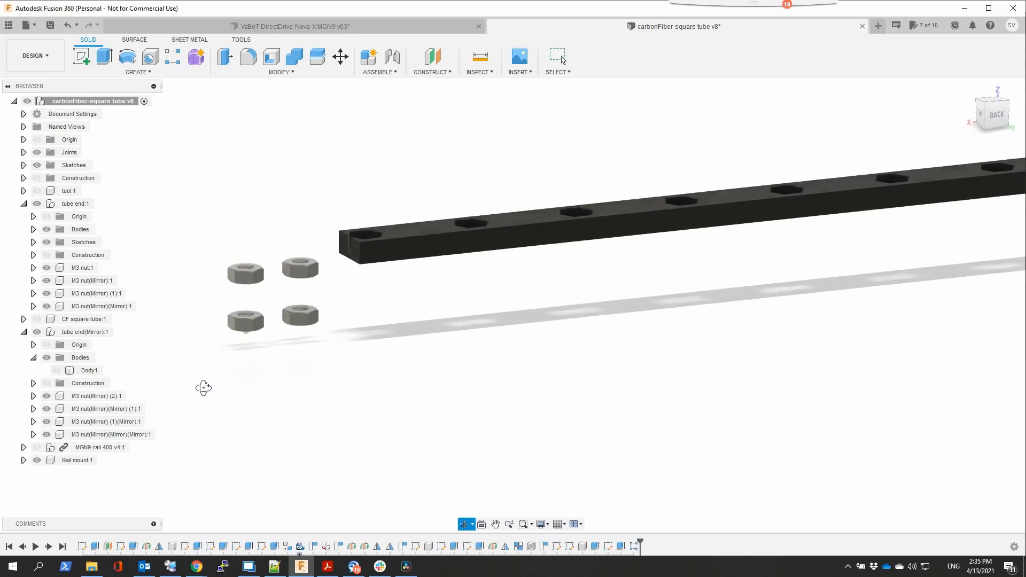
left_click_drag(121, 368, 195, 383)
left_click(85, 370)
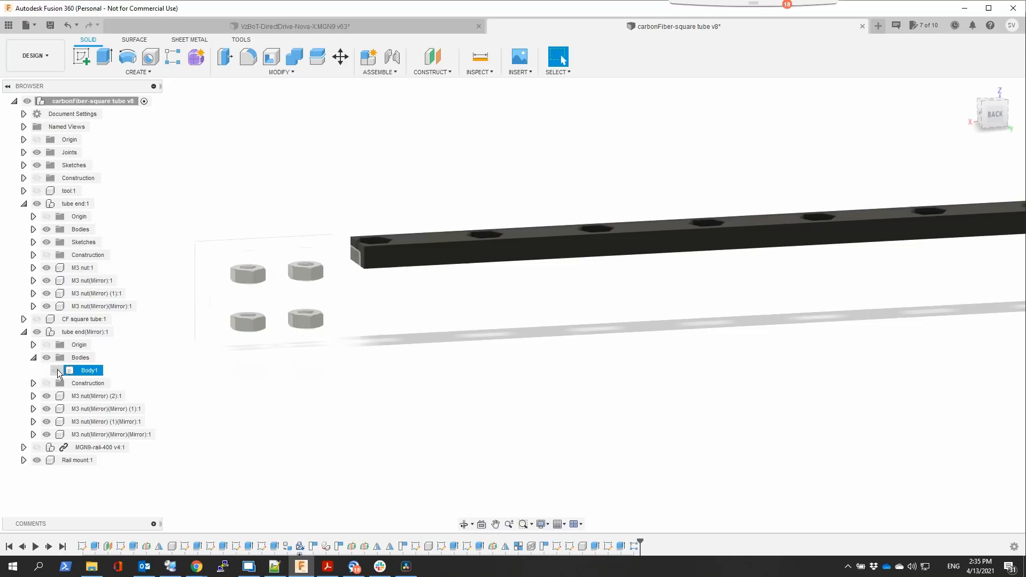
left_click(54, 370)
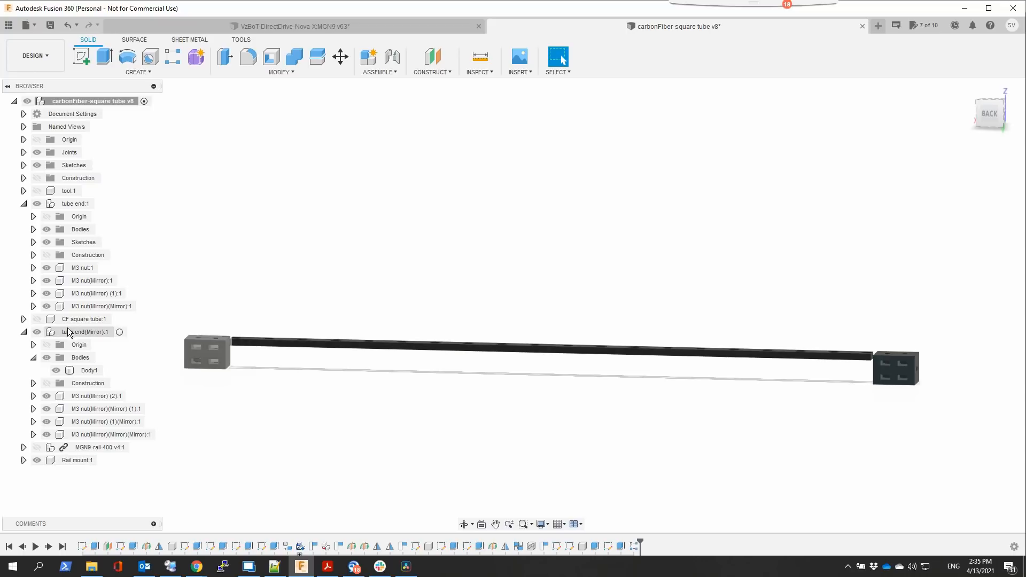
left_click(304, 346)
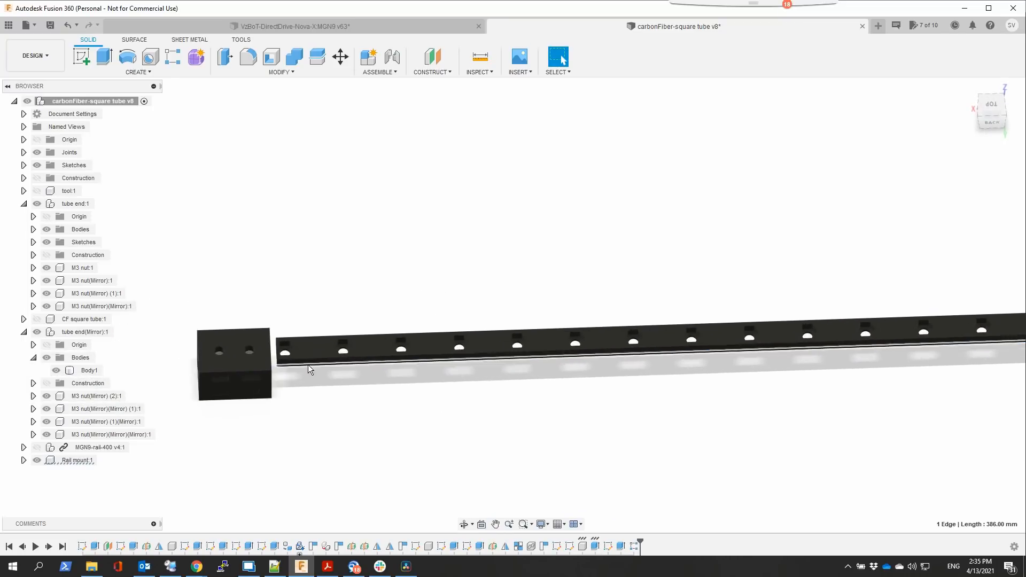
scroll(291, 359, "up", 2)
scroll(296, 362, "up", 3)
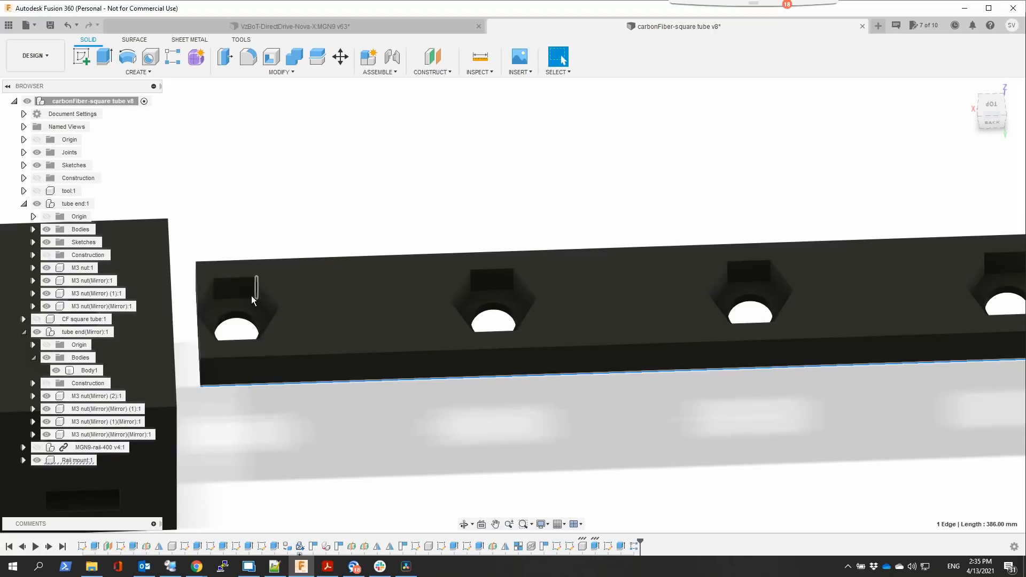
scroll(754, 293, "down", 1)
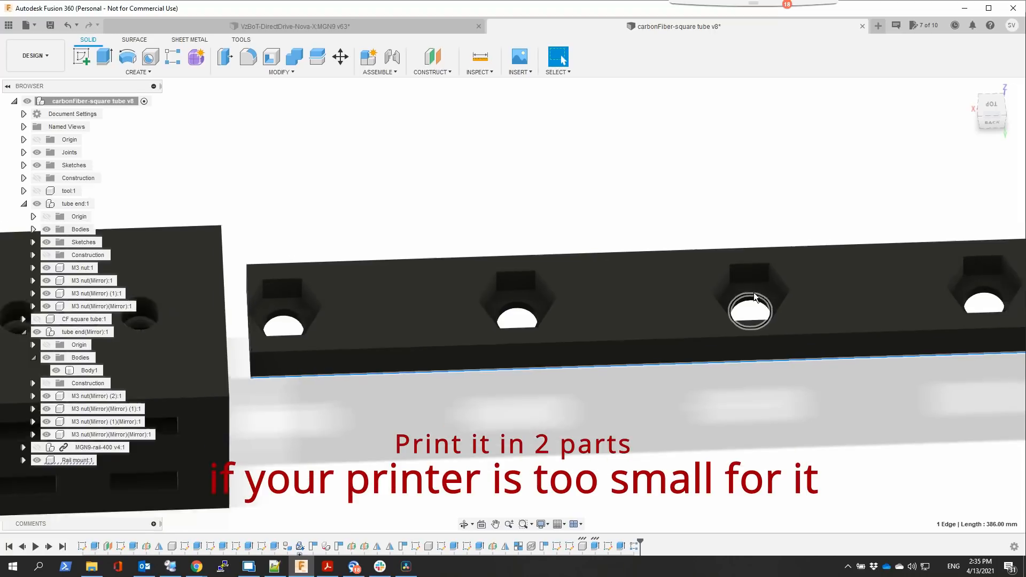
scroll(753, 293, "down", 3)
scroll(792, 403, "down", 1)
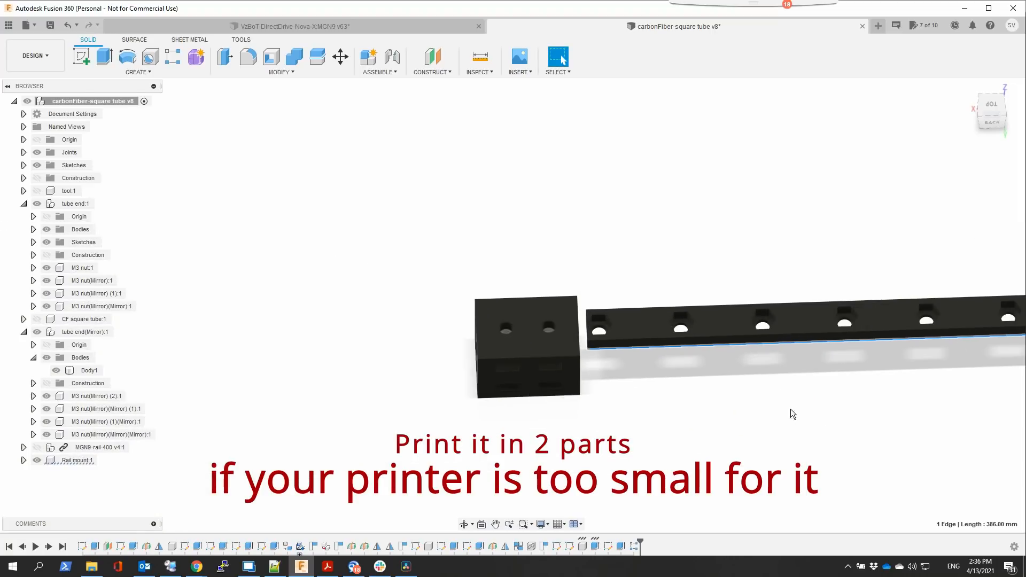
scroll(791, 410, "down", 1)
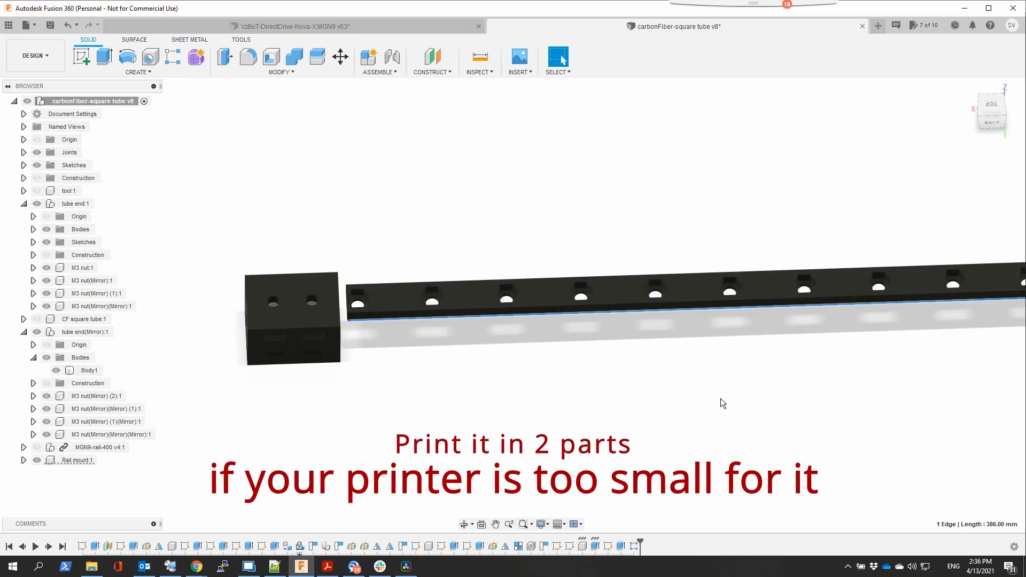
scroll(721, 399, "down", 1)
scroll(688, 422, "down", 1)
scroll(587, 406, "down", 1)
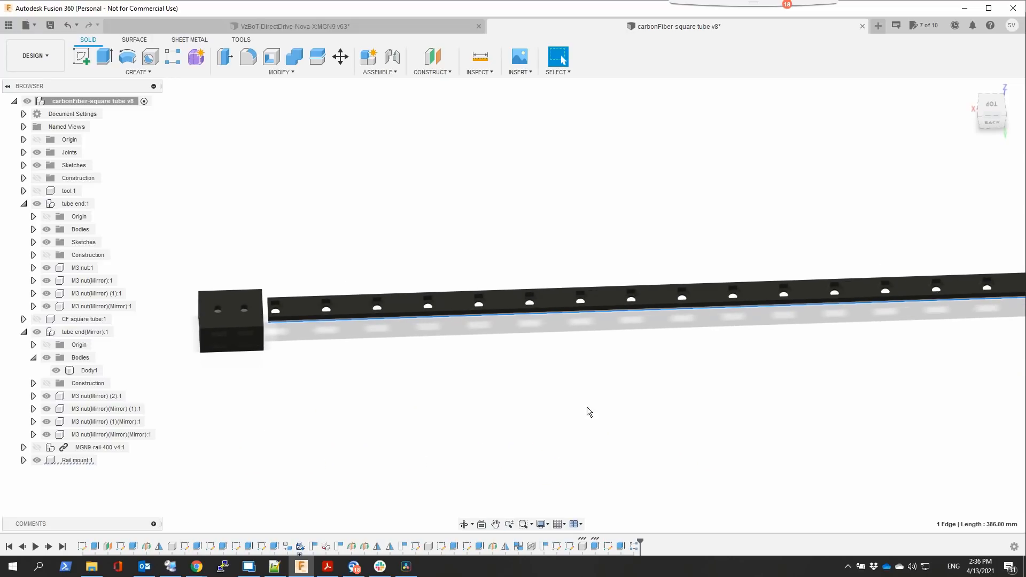
mouse_move(579, 419)
left_mouse_down()
mouse_move(561, 413)
mouse_move(570, 394)
mouse_move(594, 397)
left_mouse_up()
key("Escape")
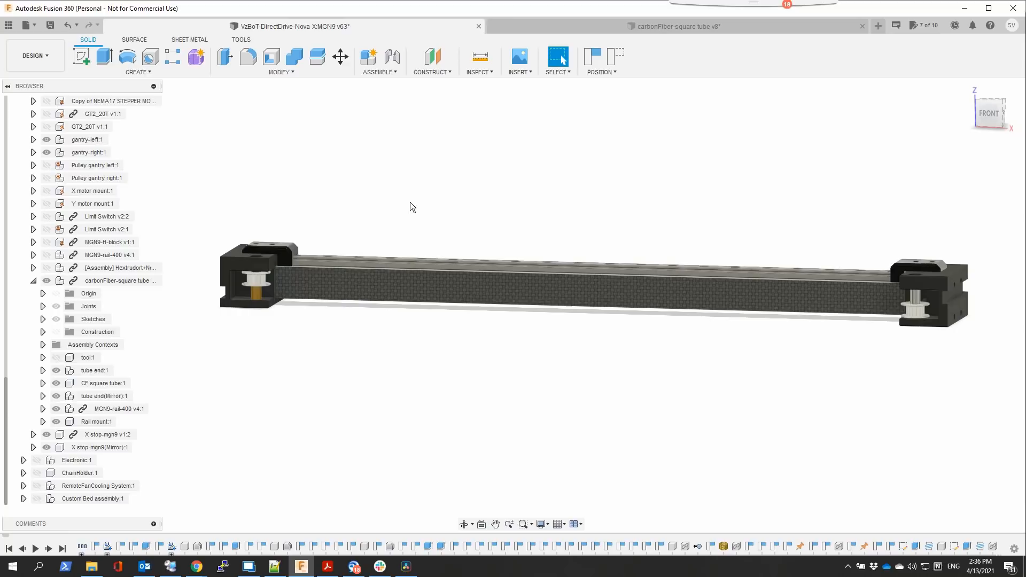
mouse_move(410, 202)
left_mouse_down()
mouse_move(421, 203)
mouse_move(423, 220)
left_mouse_up()
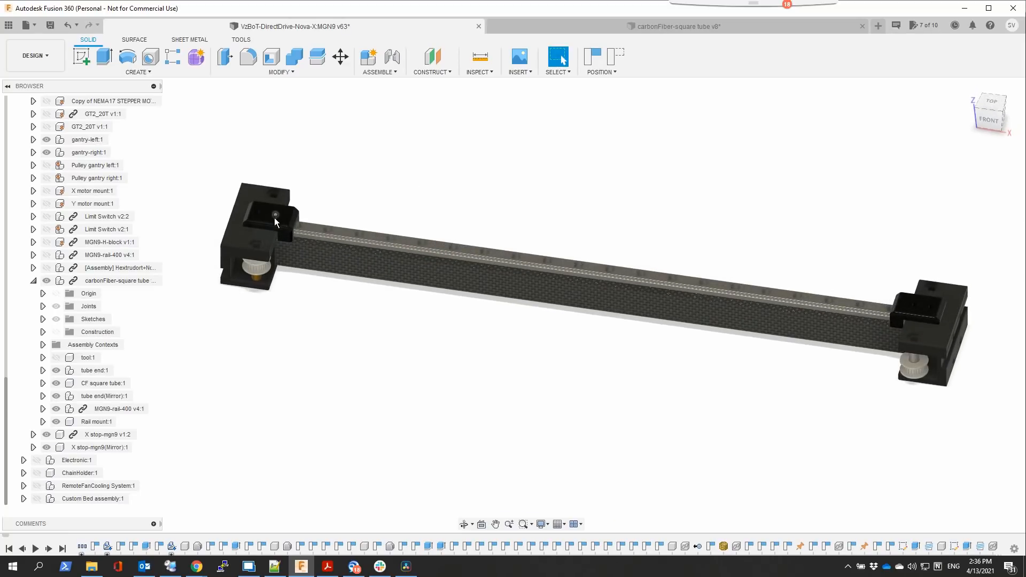
scroll(287, 217, "up", 5)
scroll(307, 217, "up", 5)
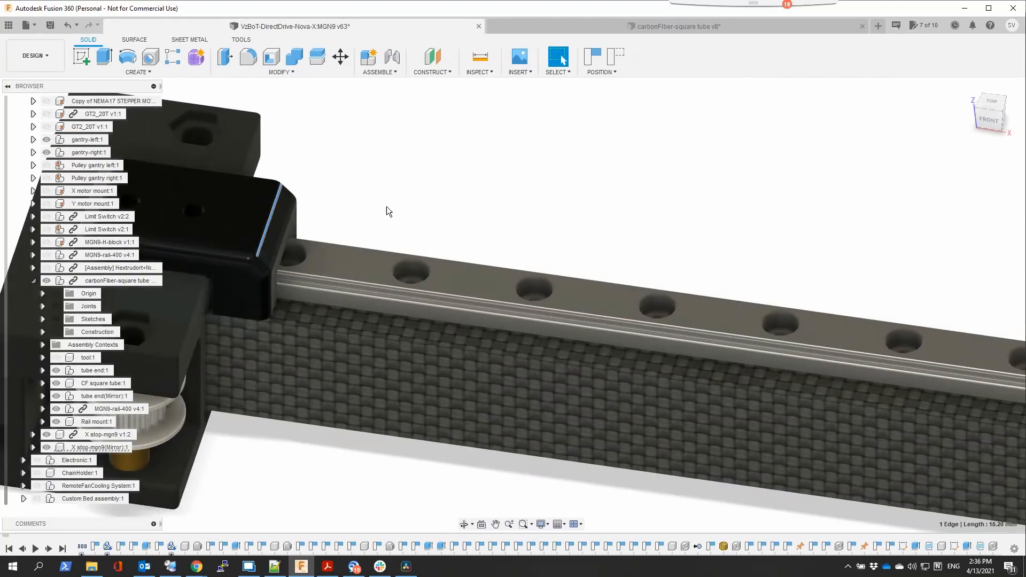
left_click_drag(386, 206, 314, 190)
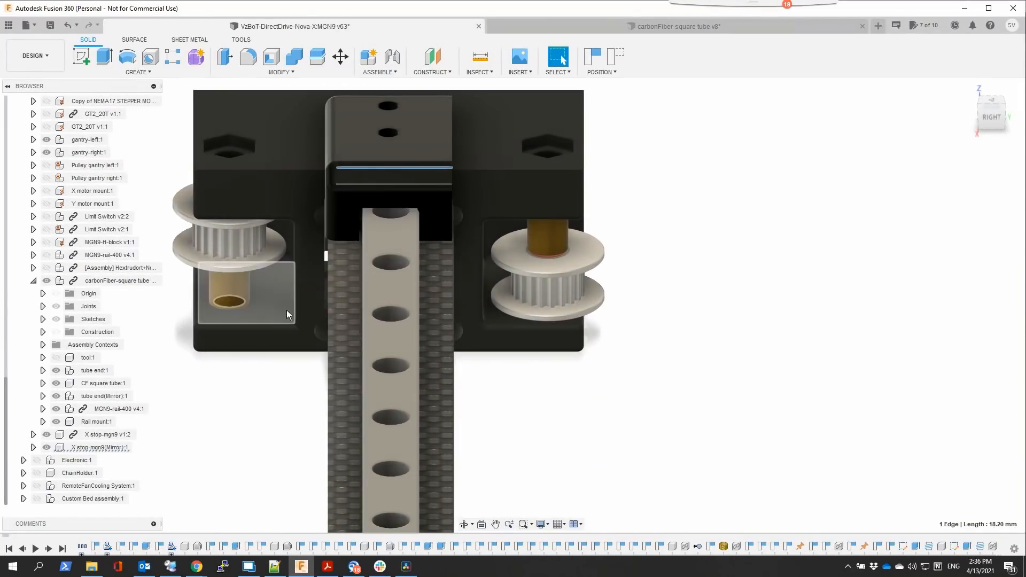
left_click_drag(286, 311, 509, 295)
scroll(509, 295, "down", 5)
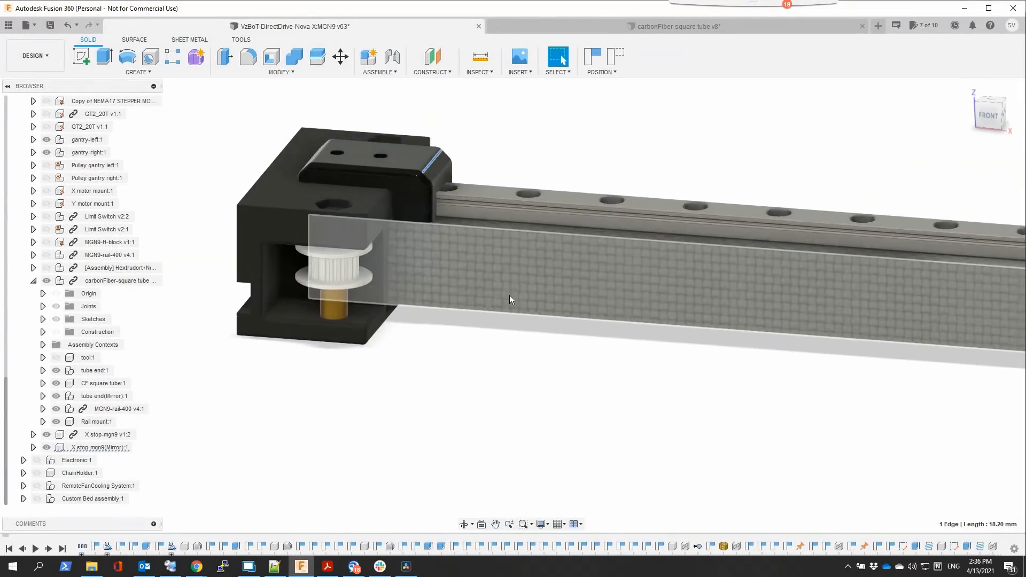
scroll(484, 369, "down", 1)
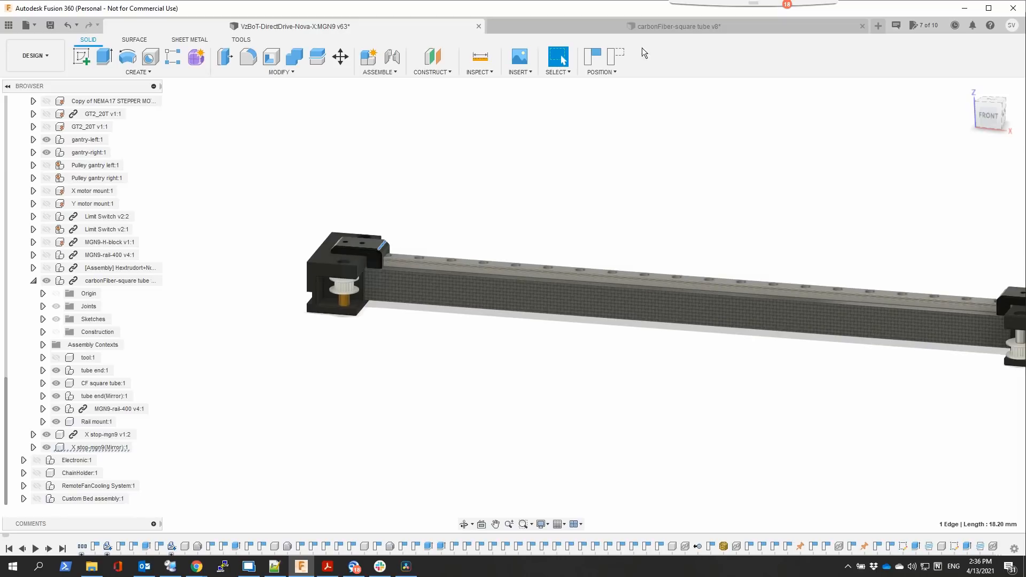
left_click(656, 23)
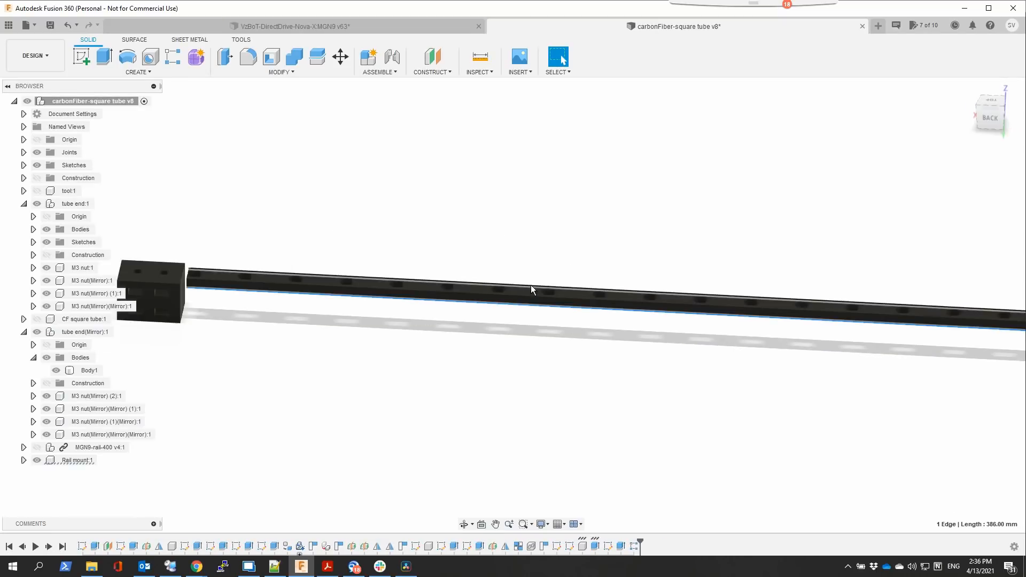
scroll(385, 297, "down", 1)
scroll(606, 376, "down", 2)
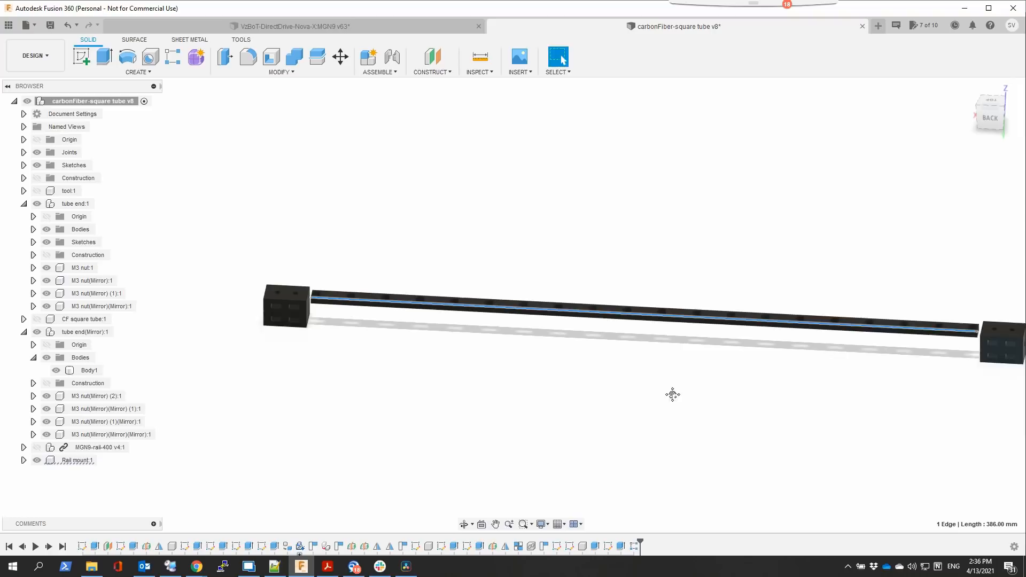
scroll(492, 381, "up", 3)
scroll(492, 384, "down", 2)
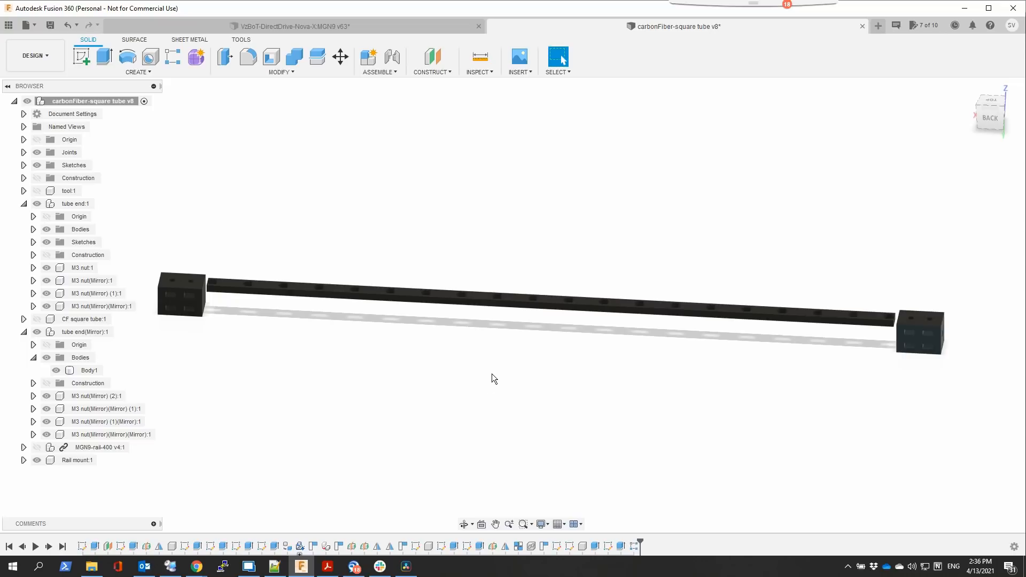
Inspect the end block's outer face, nut-slot face and 1.65 mm hole
left_click_drag(234, 371, 230, 416)
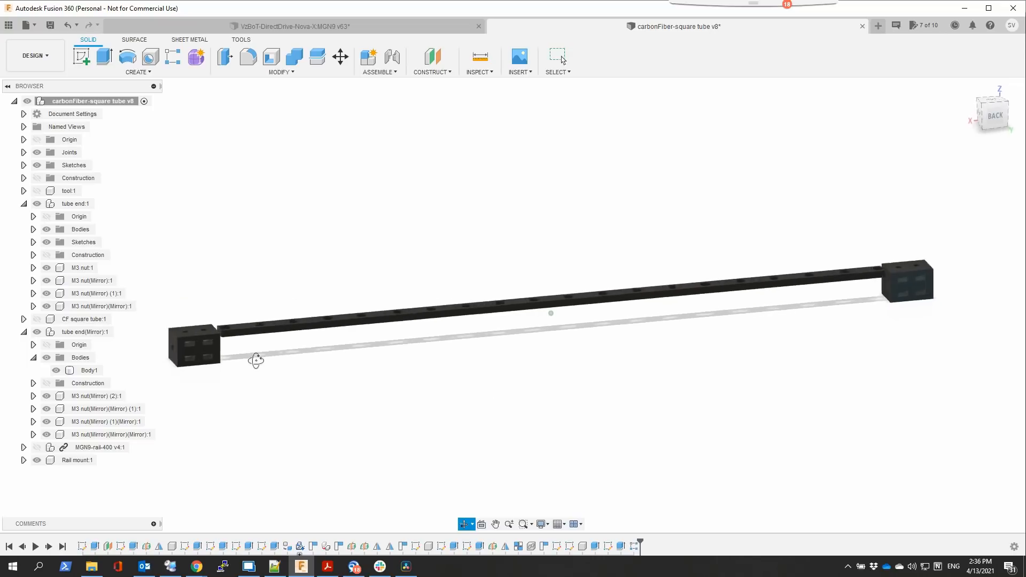
left_click(204, 376)
scroll(204, 376, "up", 2)
scroll(203, 375, "up", 2)
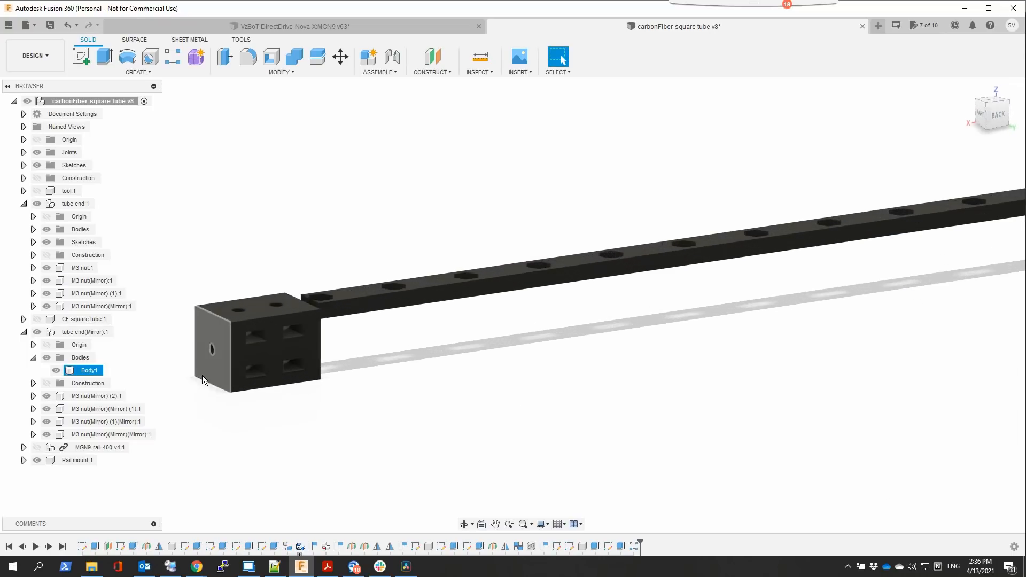
scroll(224, 354, "up", 2)
left_click(330, 339)
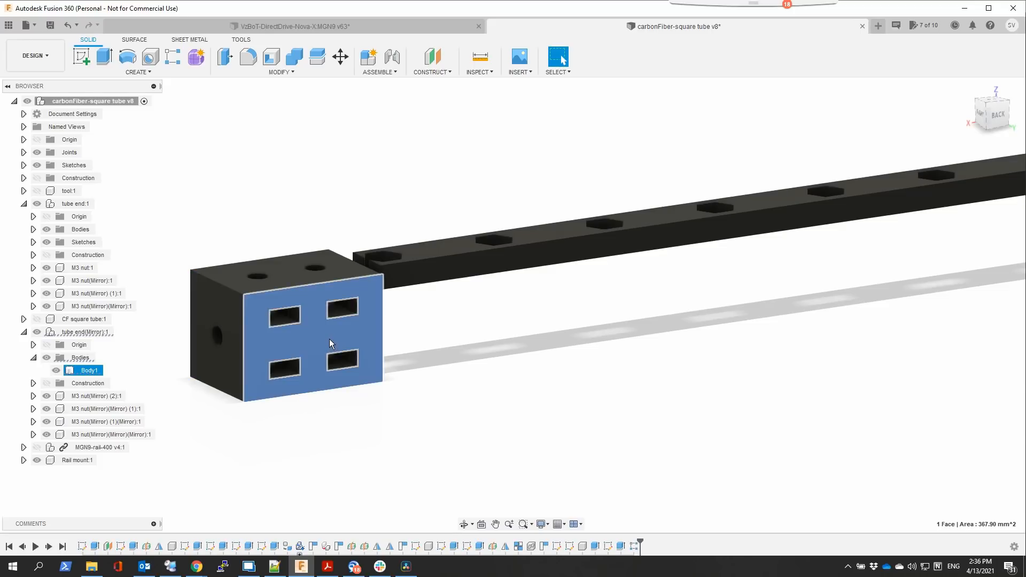
left_click(217, 335)
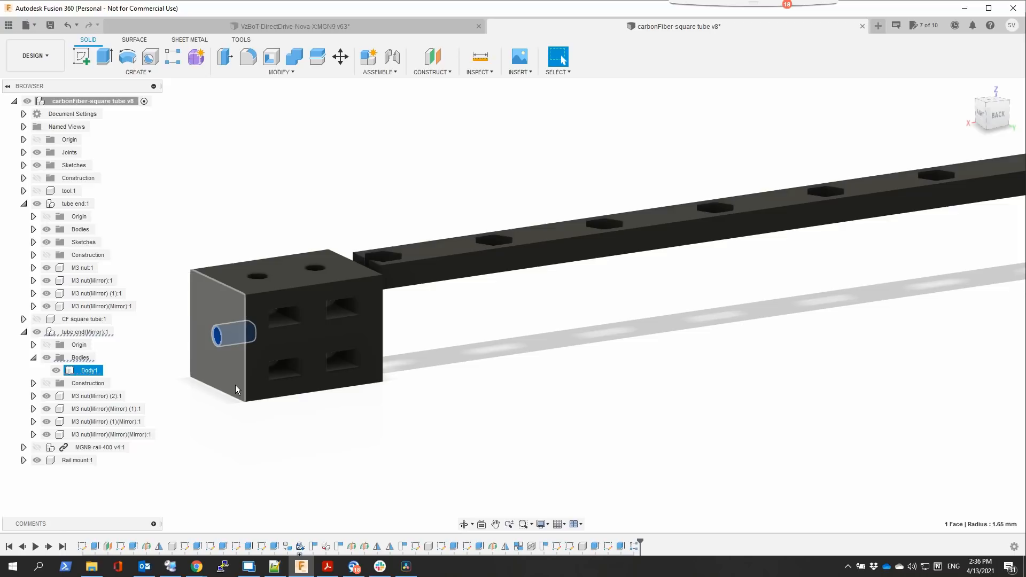
left_click(288, 449)
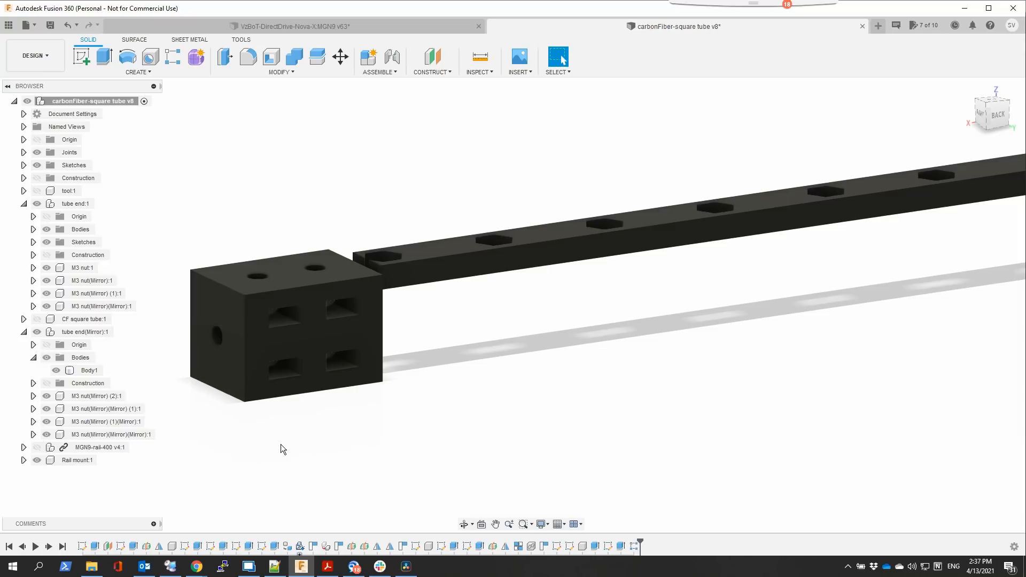
Show the MGN9-rail-400 and CF square tube components again
mouse_move(456, 459)
left_mouse_down()
mouse_move(507, 454)
mouse_move(423, 485)
left_mouse_up()
left_click(35, 448)
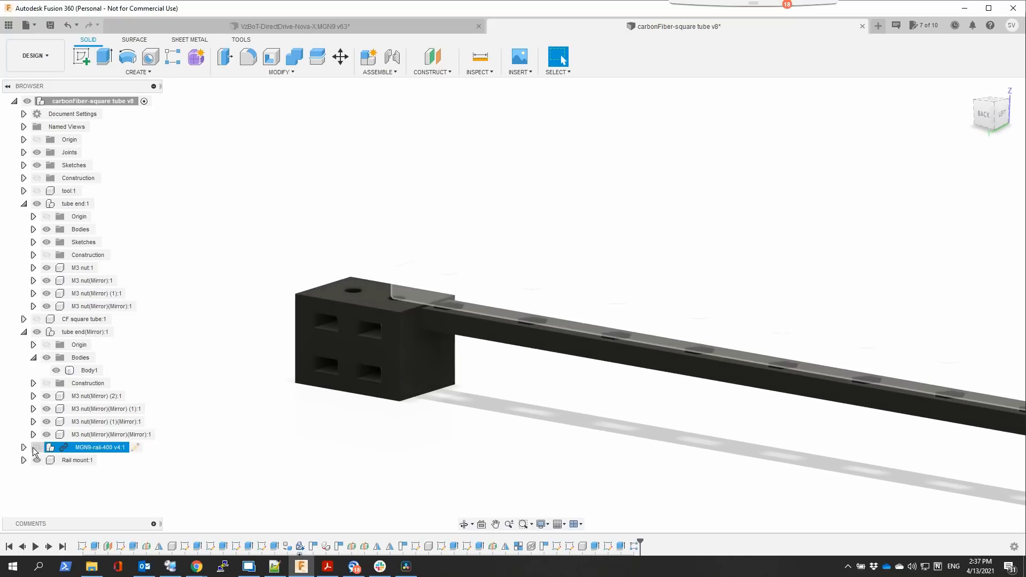
left_click(36, 320)
scroll(248, 337, "down", 3)
scroll(567, 347, "down", 2)
scroll(464, 139, "down", 2)
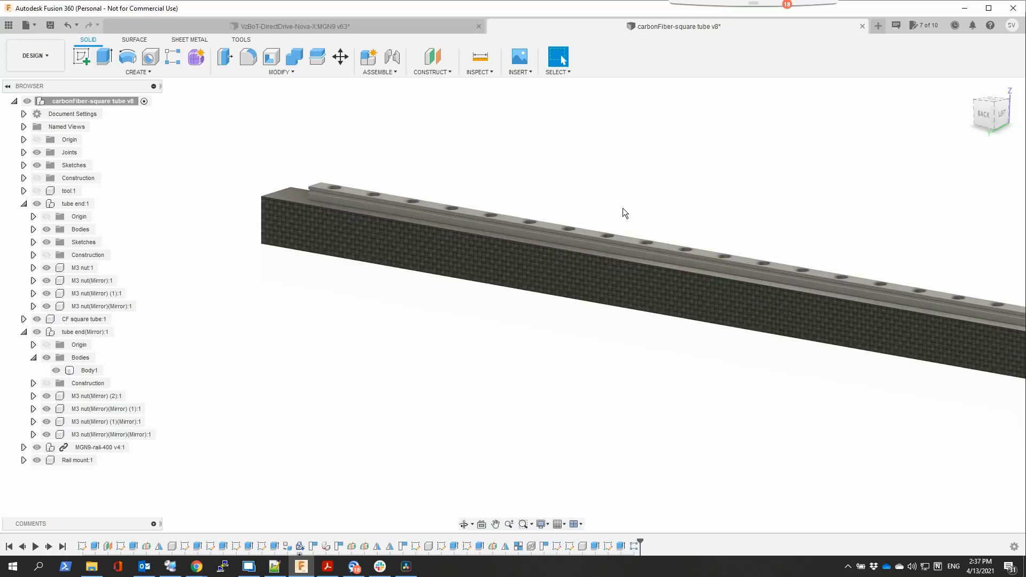
scroll(623, 208, "down", 1)
left_click_drag(617, 367, 535, 368)
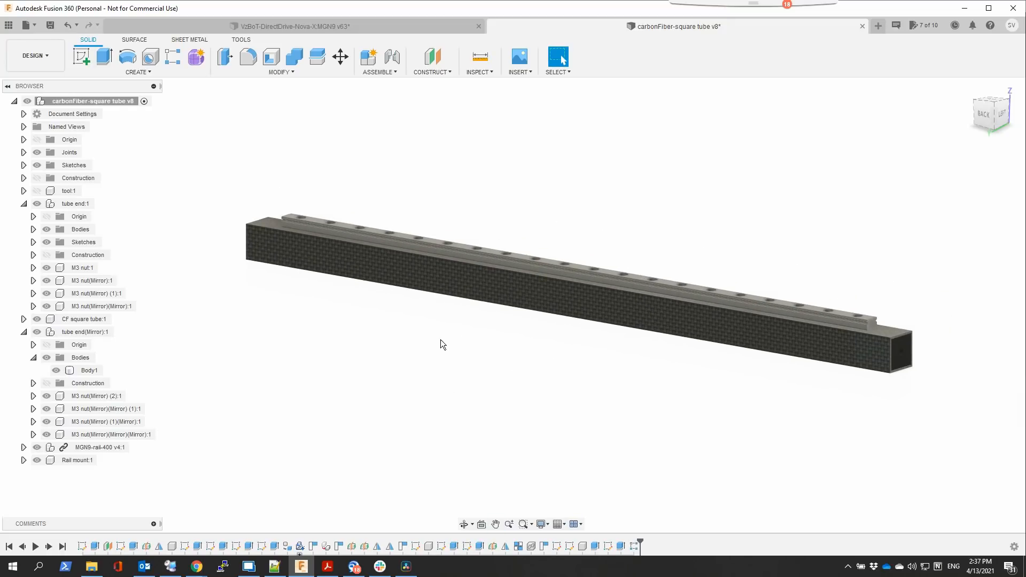
Switch to the VzBoT-DirectDrive assembly and inspect the left end mount from below
left_click(297, 28)
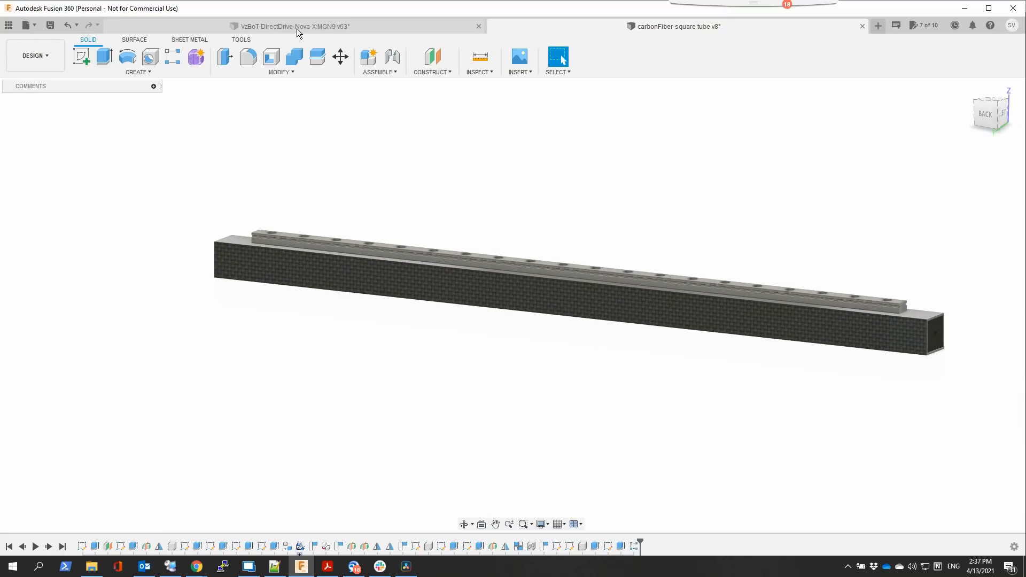
mouse_move(561, 217)
left_mouse_down()
mouse_move(494, 203)
mouse_move(505, 206)
left_mouse_up()
key("Escape")
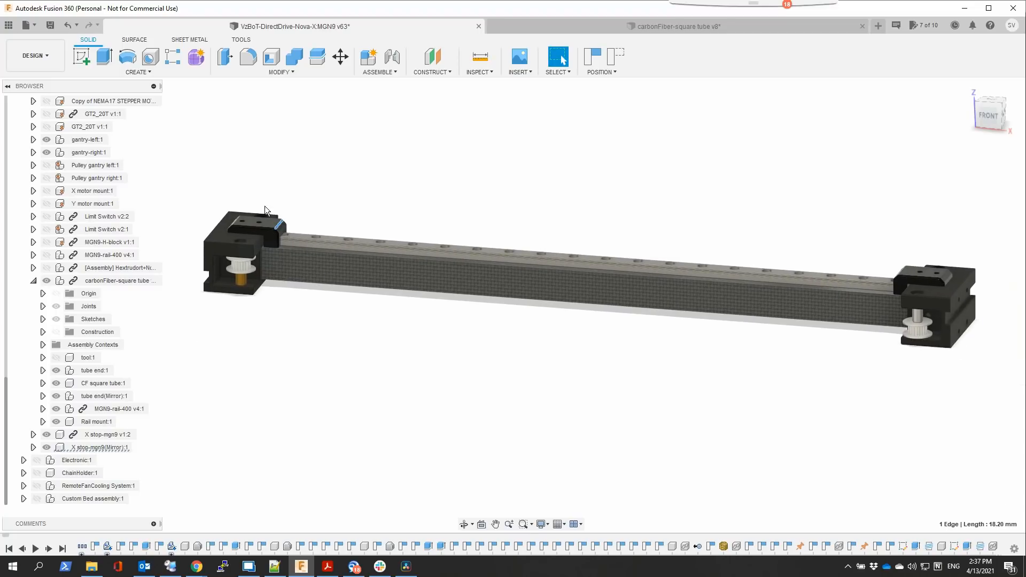
scroll(265, 210, "up", 5)
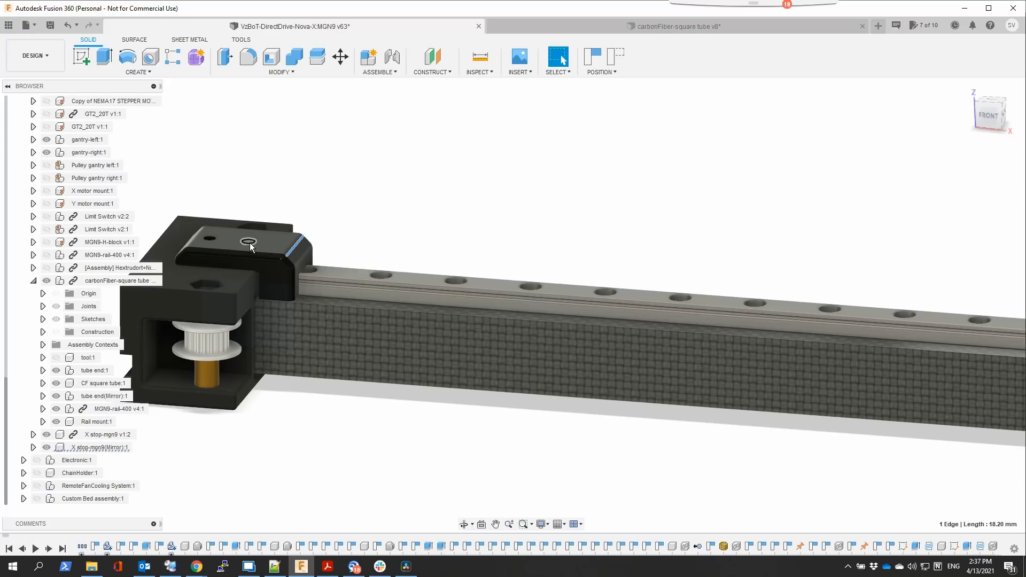
left_click_drag(249, 243, 433, 229)
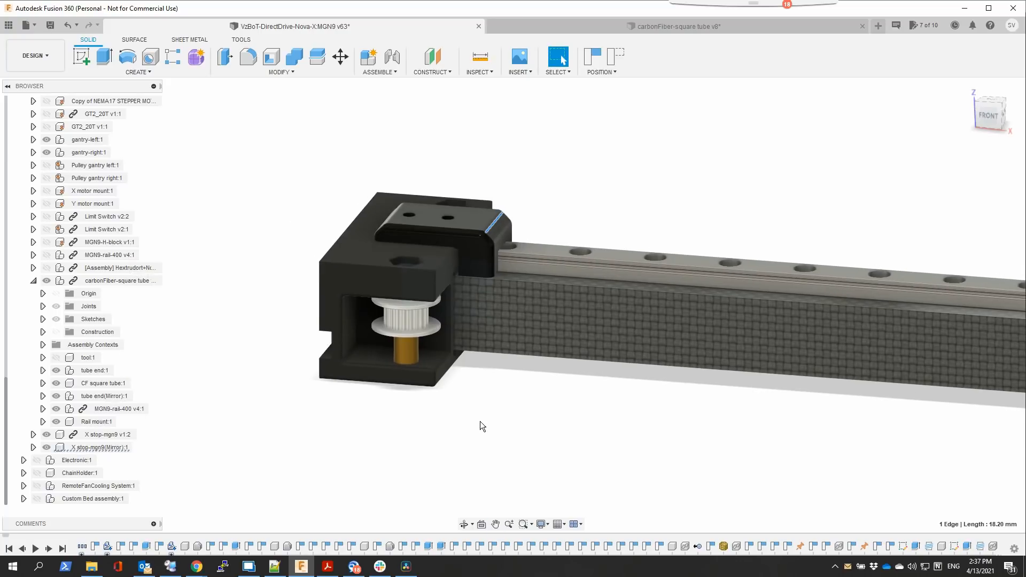
left_click_drag(481, 426, 454, 431)
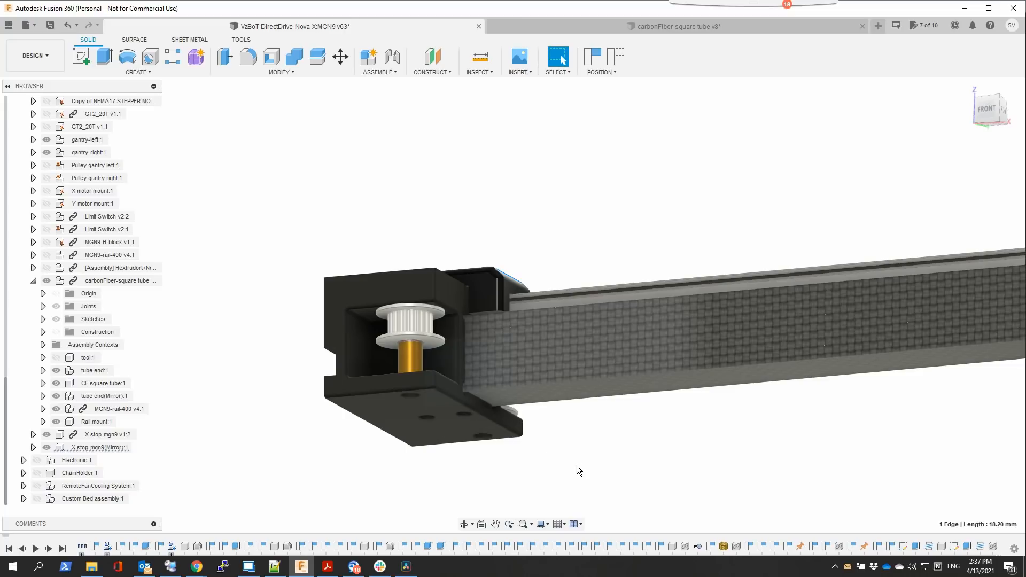
mouse_move(578, 468)
left_mouse_down()
mouse_move(561, 438)
mouse_move(534, 458)
left_mouse_up()
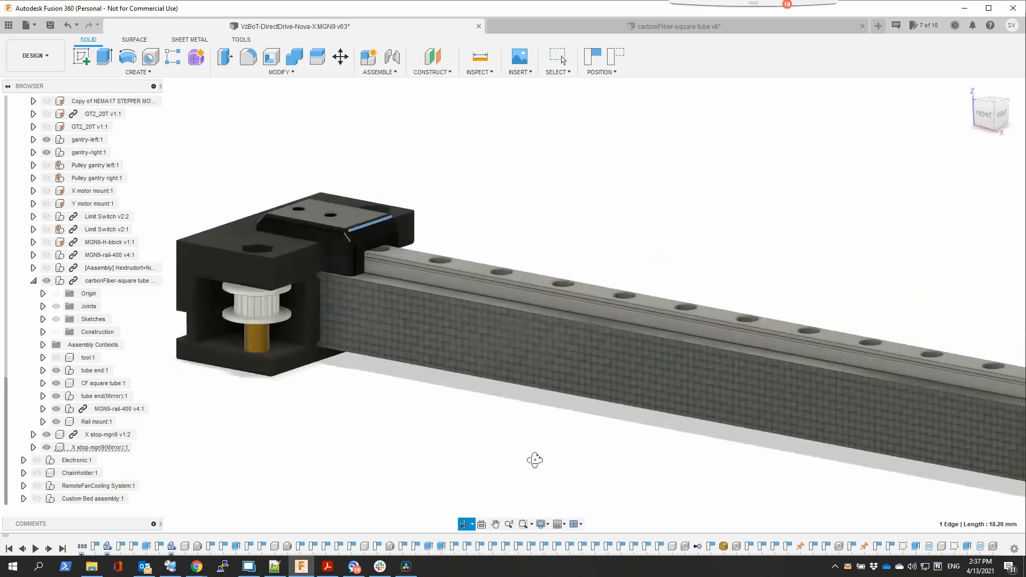
key("Escape")
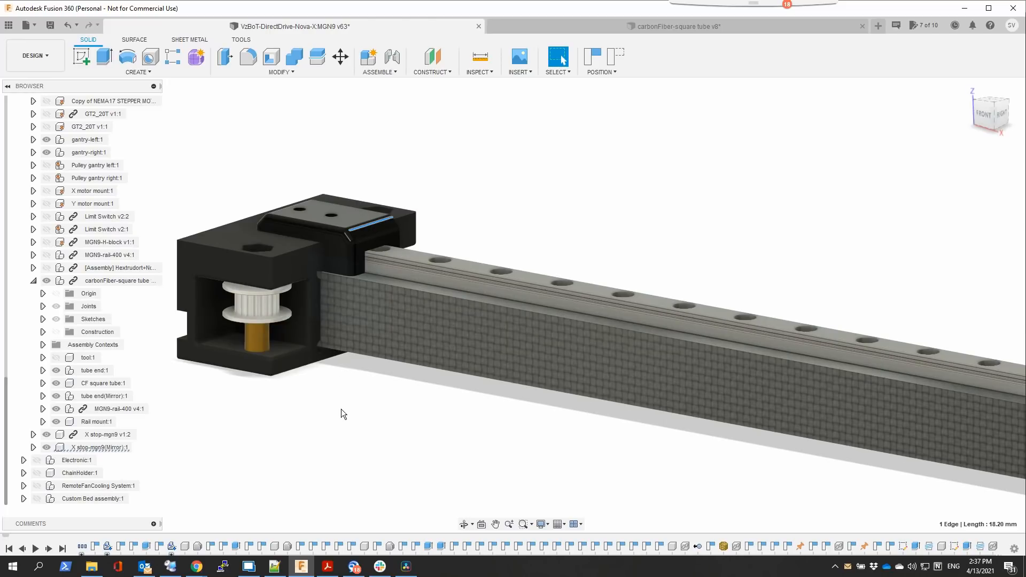
scroll(360, 408, "down", 2)
scroll(361, 410, "down", 1)
scroll(458, 426, "down", 1)
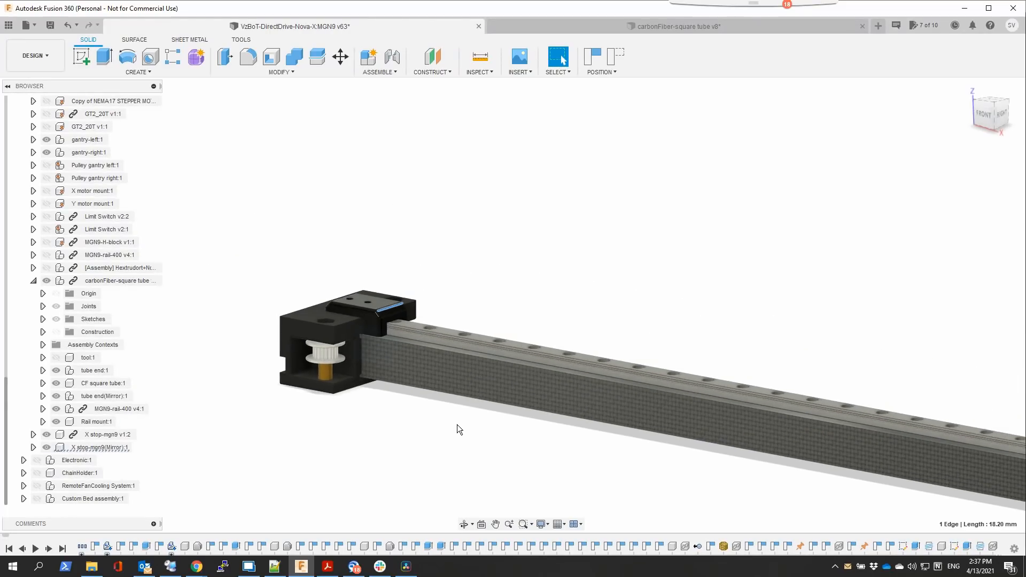
scroll(495, 368, "down", 1)
scroll(482, 348, "down", 1)
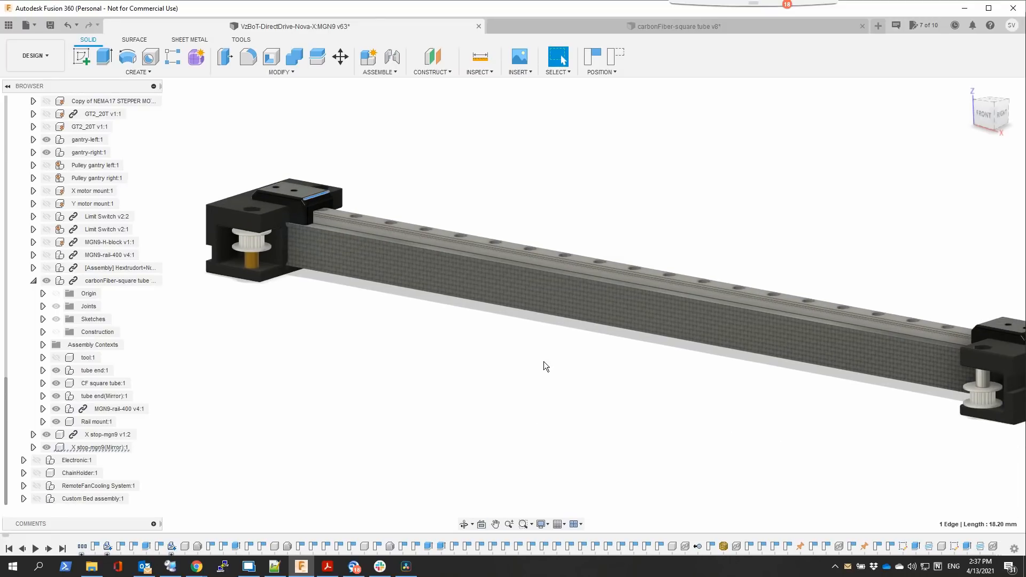
Orbit to view the whole X rail between the gantry blocks from the front
left_click_drag(530, 388, 577, 392)
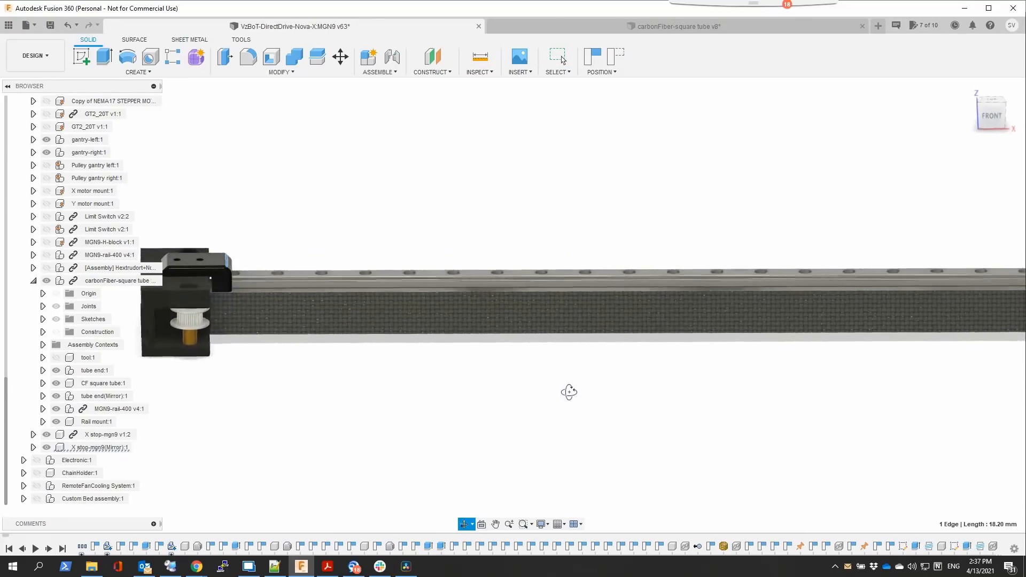
key("Escape")
scroll(584, 395, "down", 3)
mouse_move(738, 412)
left_mouse_down()
mouse_move(749, 407)
mouse_move(726, 423)
left_mouse_up()
key("Escape")
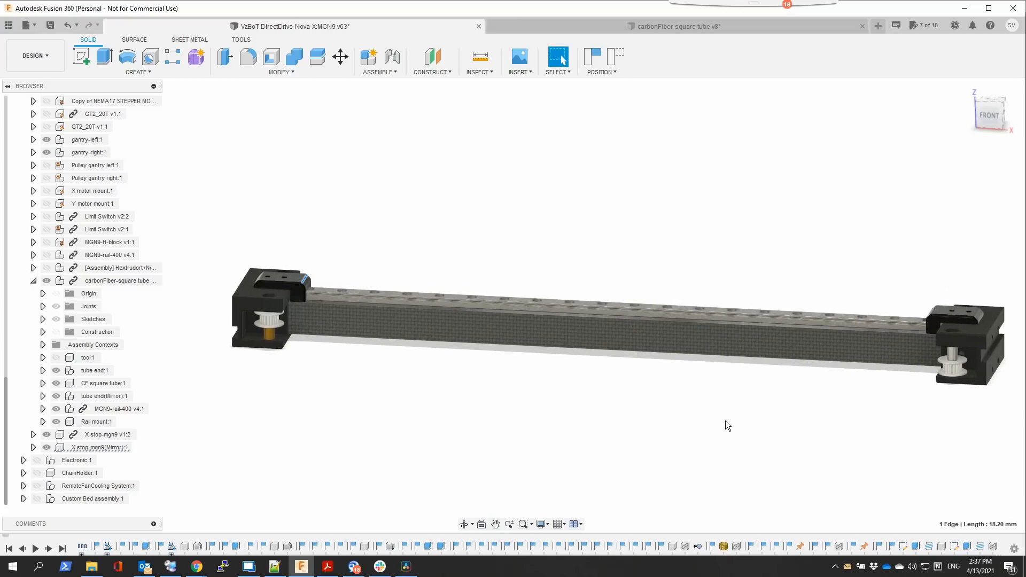
Return to the carbonFiber-square tube design and hide the CF square tube
left_click(595, 28)
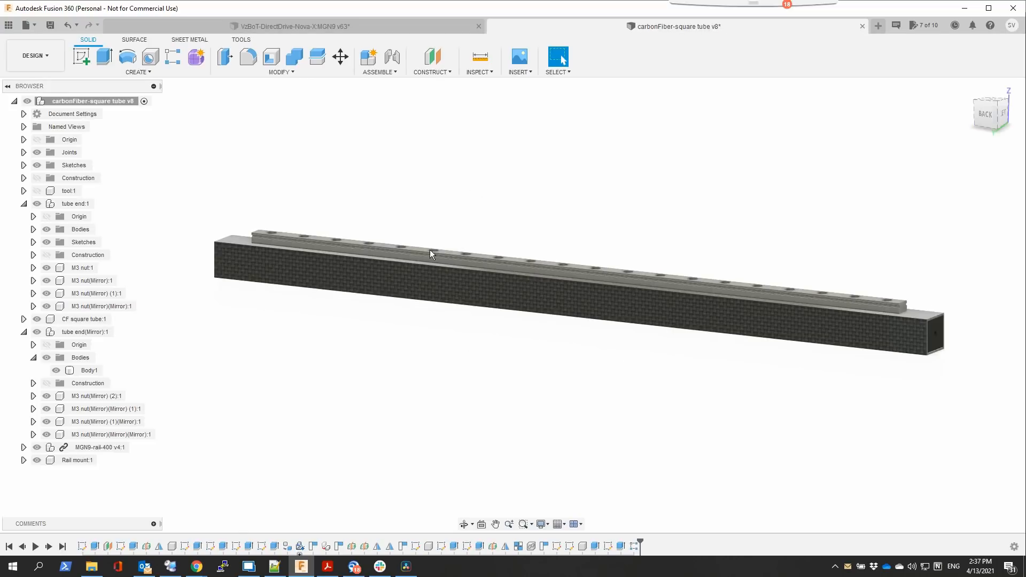
left_click(43, 307)
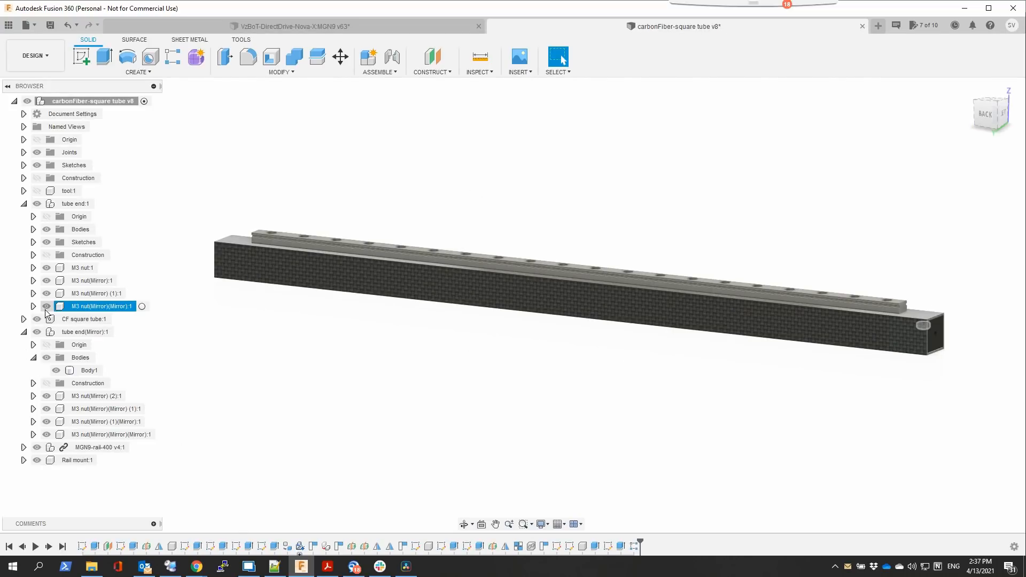
key("Escape")
left_click(37, 319)
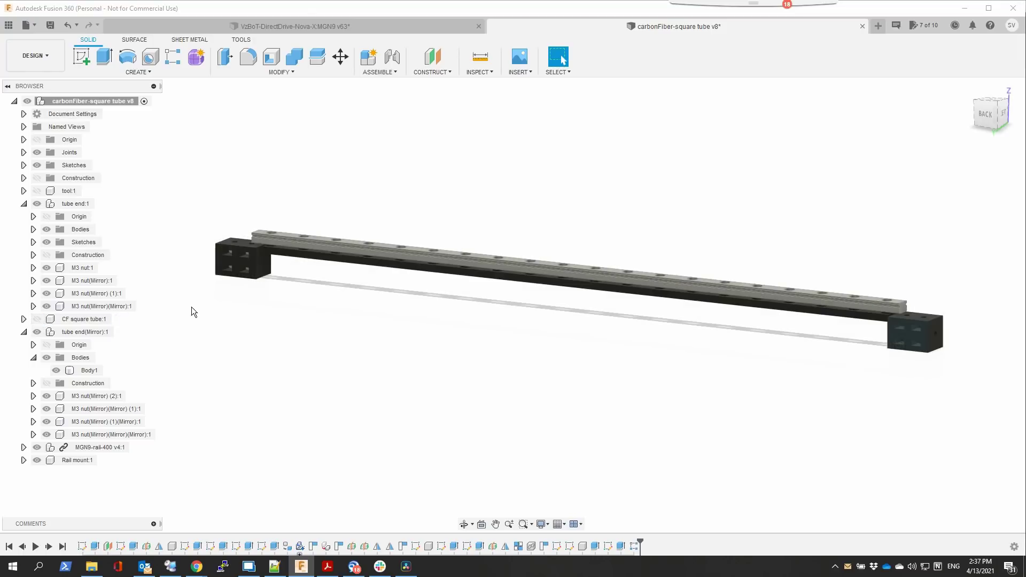
left_click(310, 253)
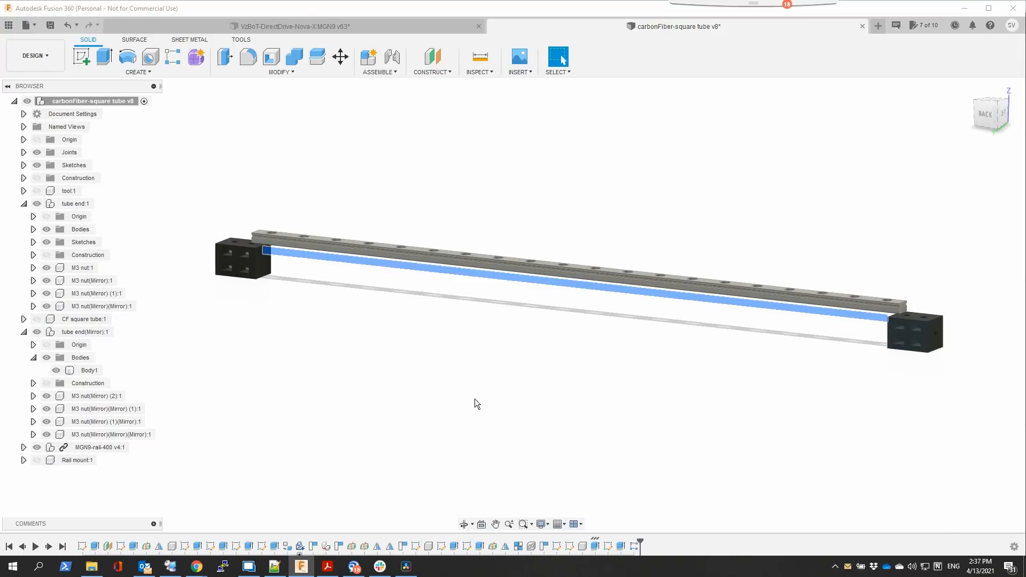
Inspect the left end block's front face and the right block's slot profile, then switch to the printed-part photo
left_click_drag(430, 404, 385, 390)
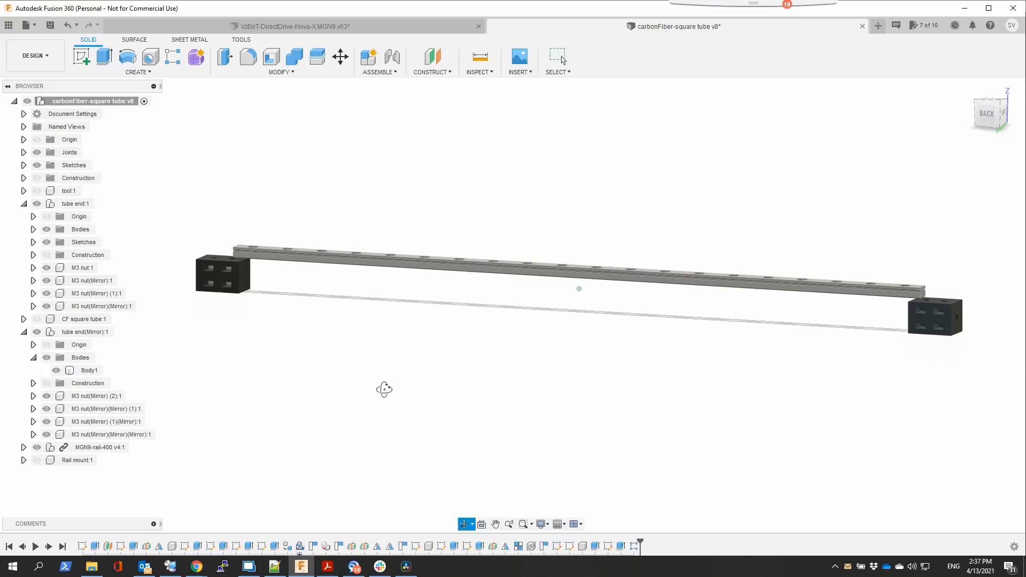
key("Escape")
left_click(237, 282)
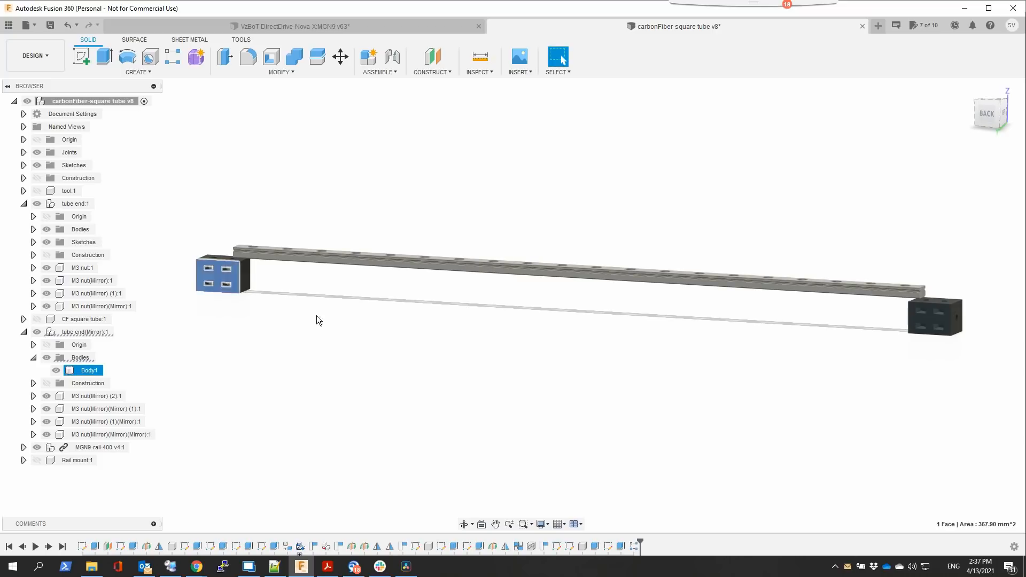
left_click(950, 326)
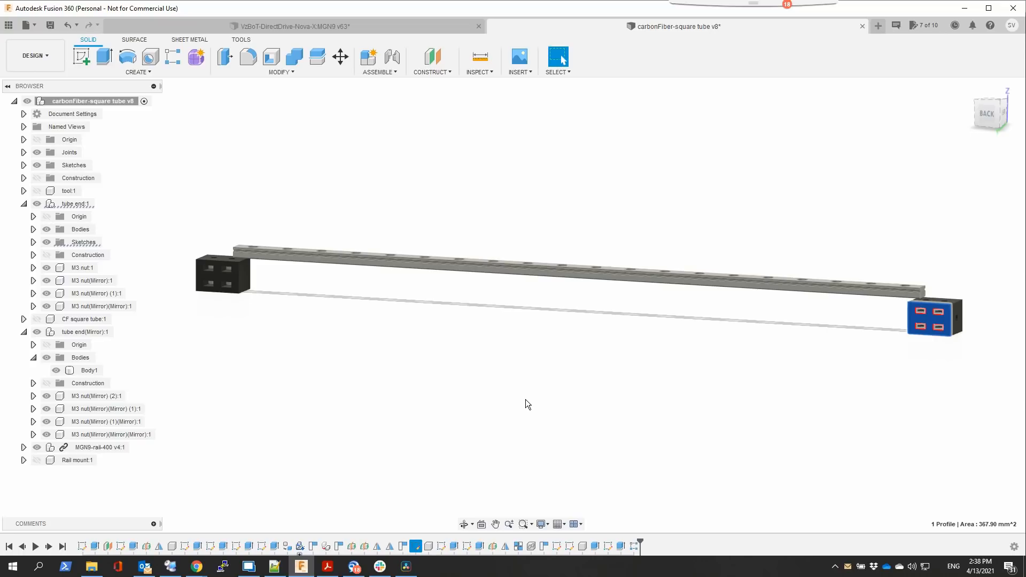
left_click(387, 385)
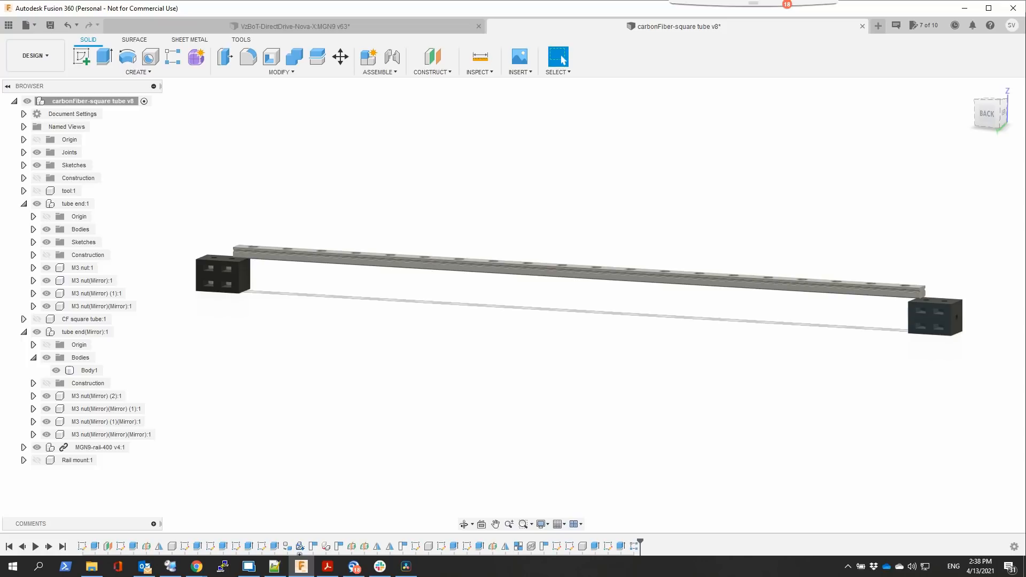
key("alt+Tab")
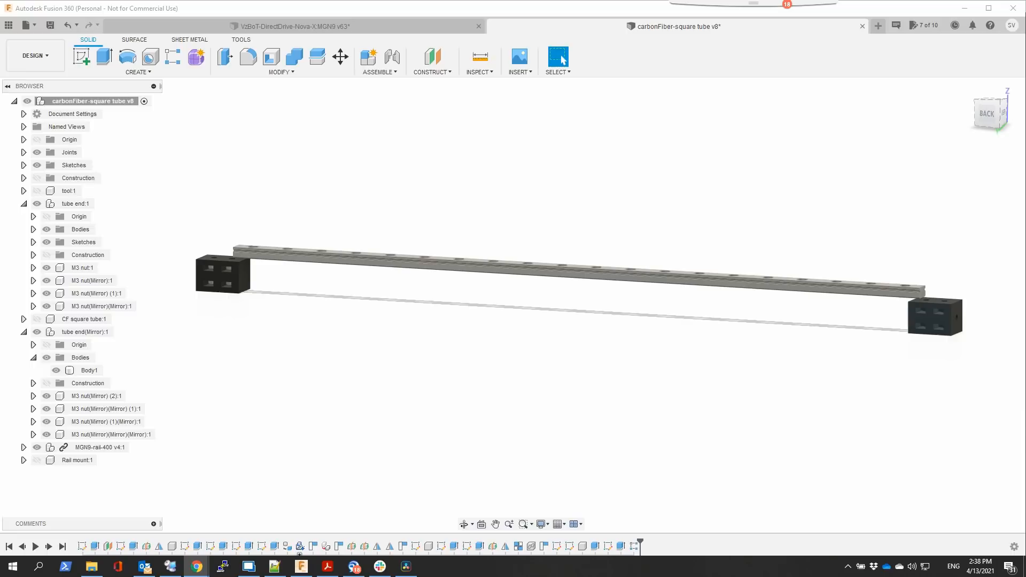